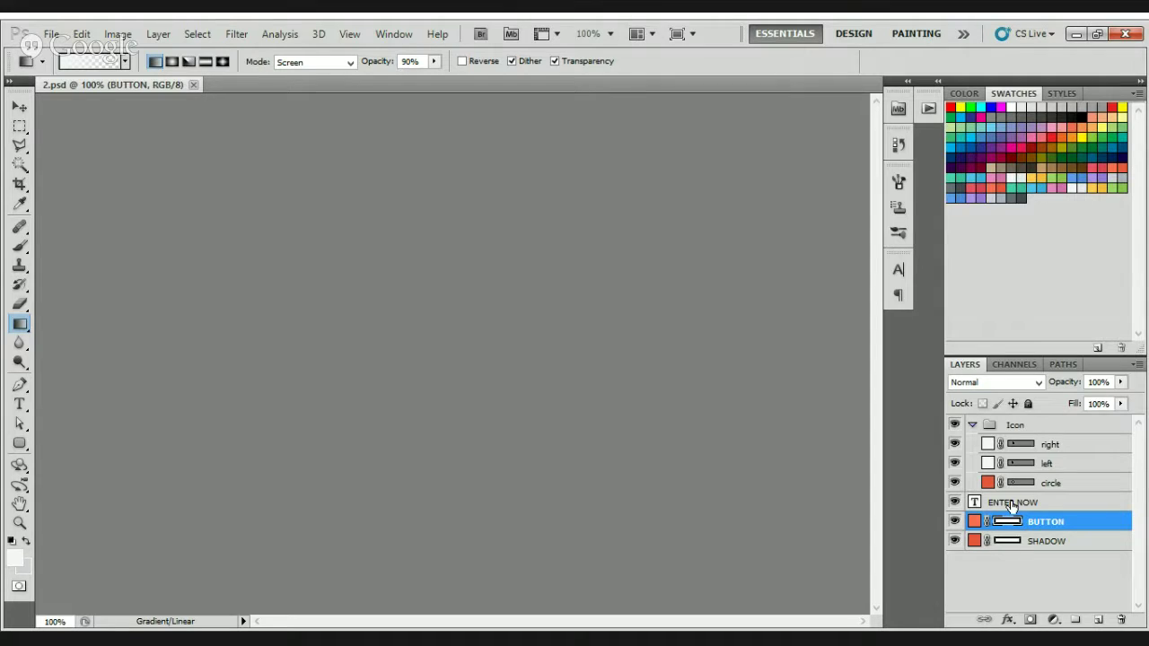
Change the color of the ENTER NOW text to black.
{"action": "left_click", "coordinate": [1012, 505]}
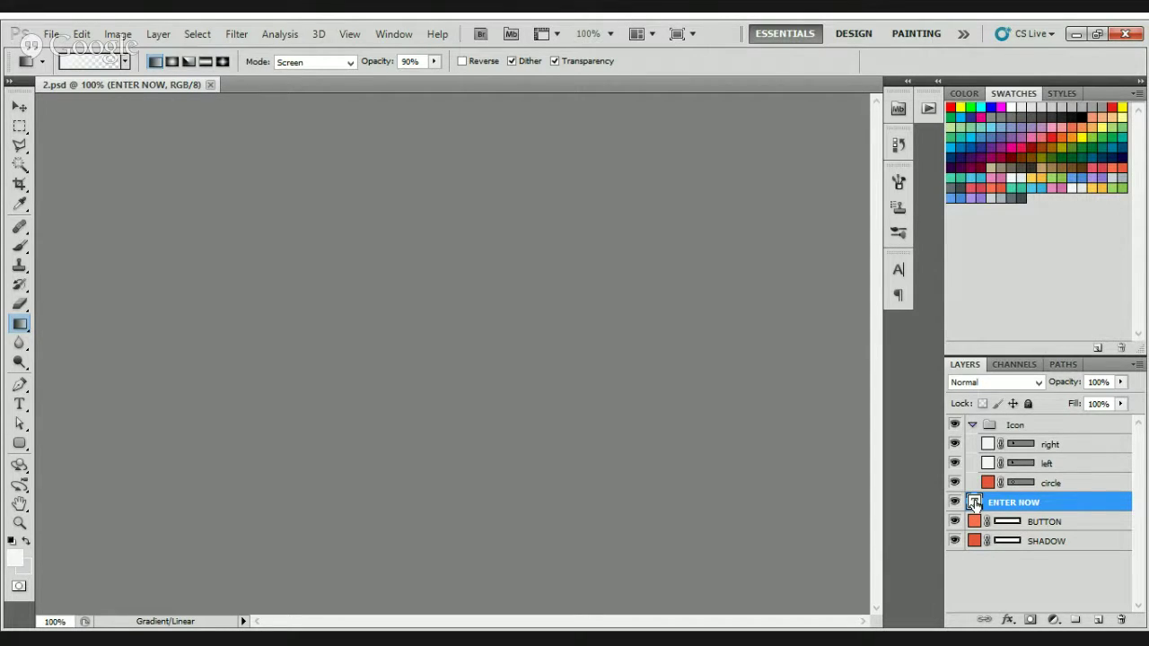
{"action": "double_click", "coordinate": [974, 504]}
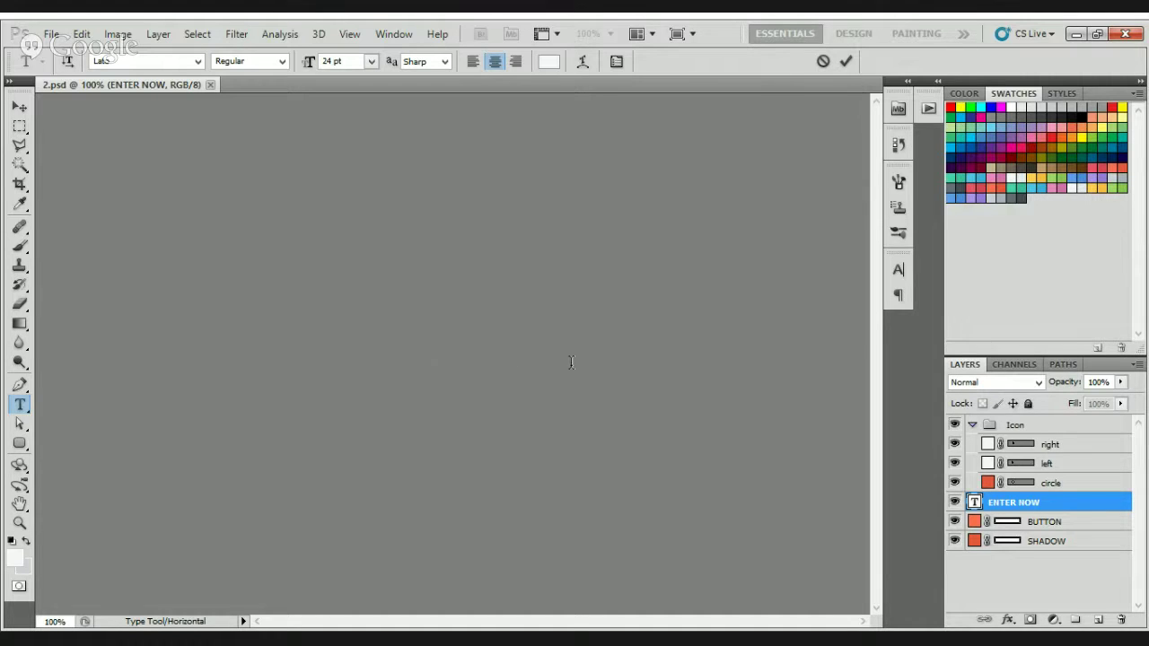
{"action": "left_click", "coordinate": [546, 63]}
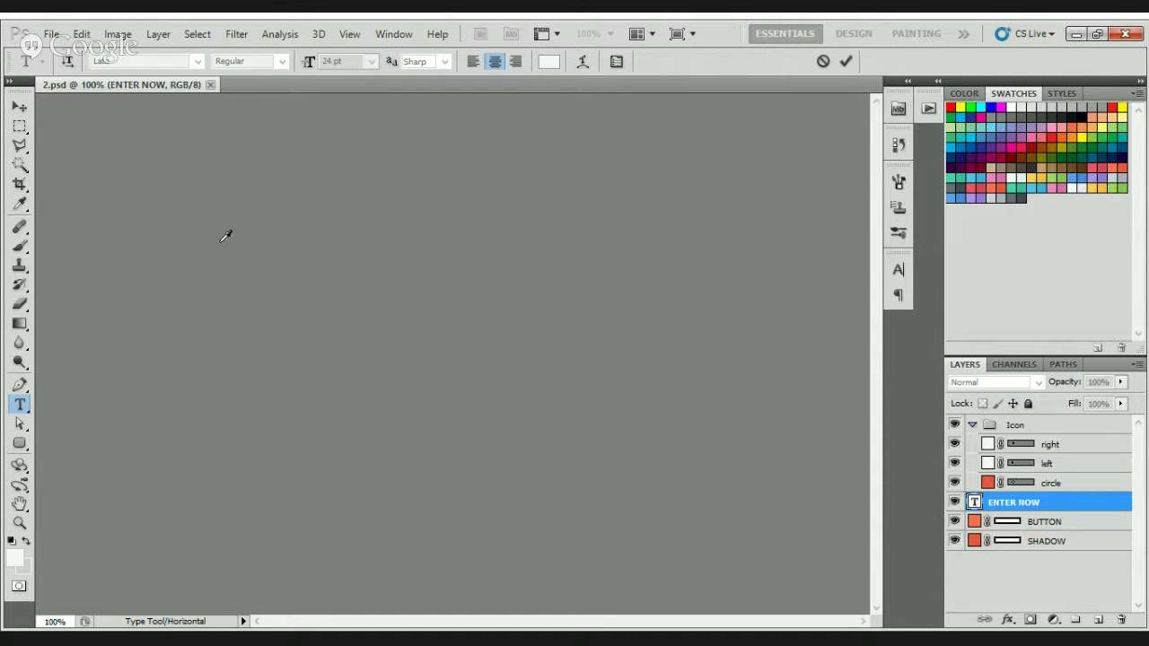
{"action": "left_click", "coordinate": [562, 406]}
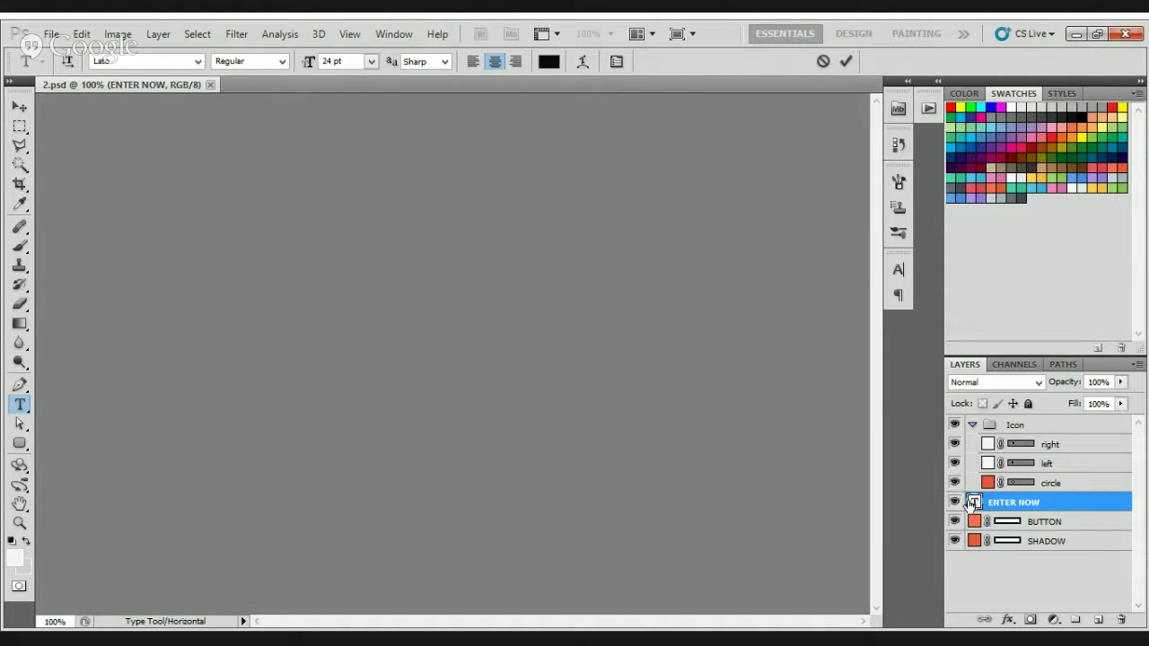
Replace the ENTER NOW text with "Get Instant Access" and set its font to Magneto.
{"action": "double_click", "coordinate": [975, 502]}
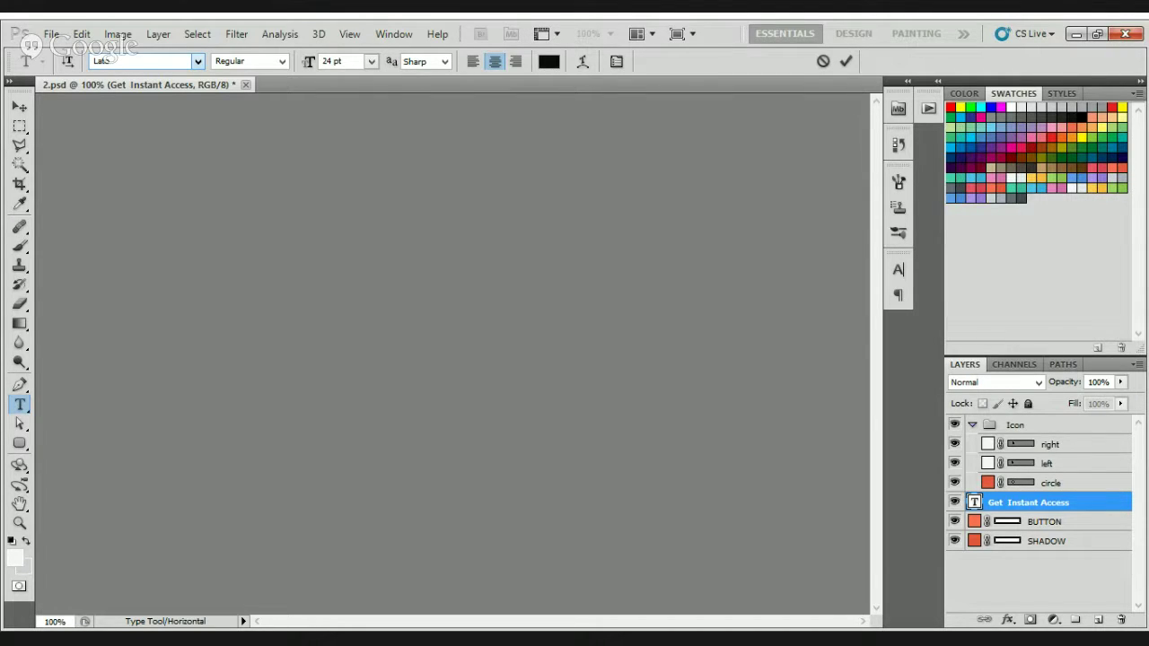
{"action": "left_click", "coordinate": [145, 302]}
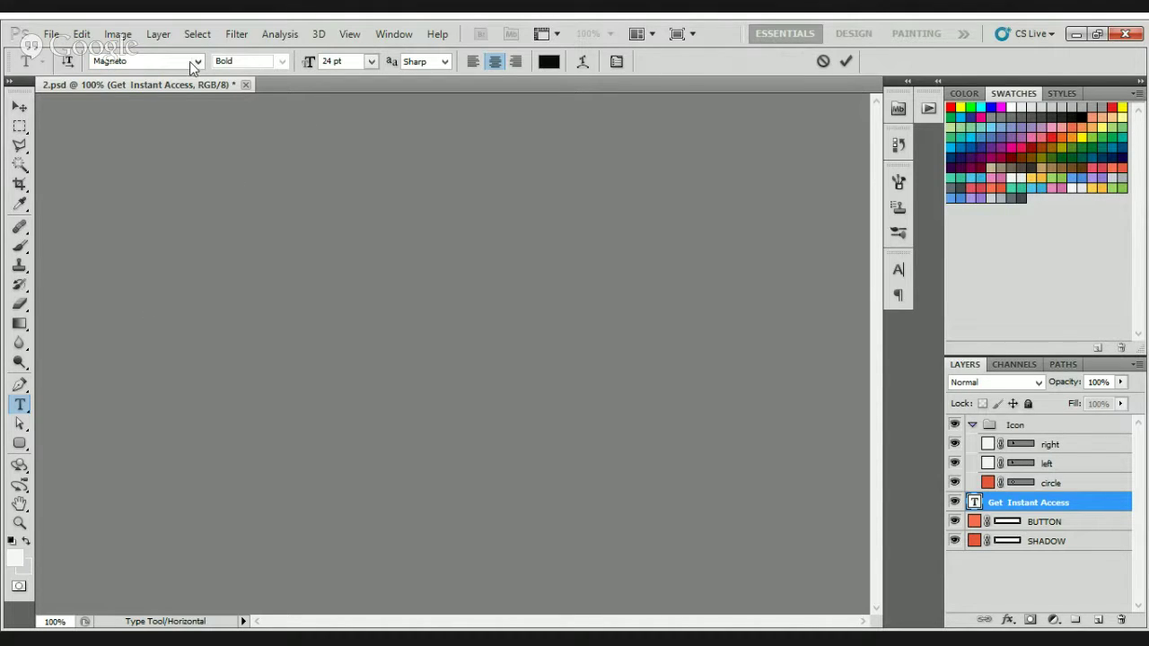
Adjust the font size of the "Get Instant Access" text and commit the text edit.
{"action": "left_click", "coordinate": [371, 61]}
{"action": "left_click", "coordinate": [359, 313]}
{"action": "left_click", "coordinate": [371, 61]}
{"action": "left_click", "coordinate": [358, 276]}
{"action": "left_click", "coordinate": [18, 108]}
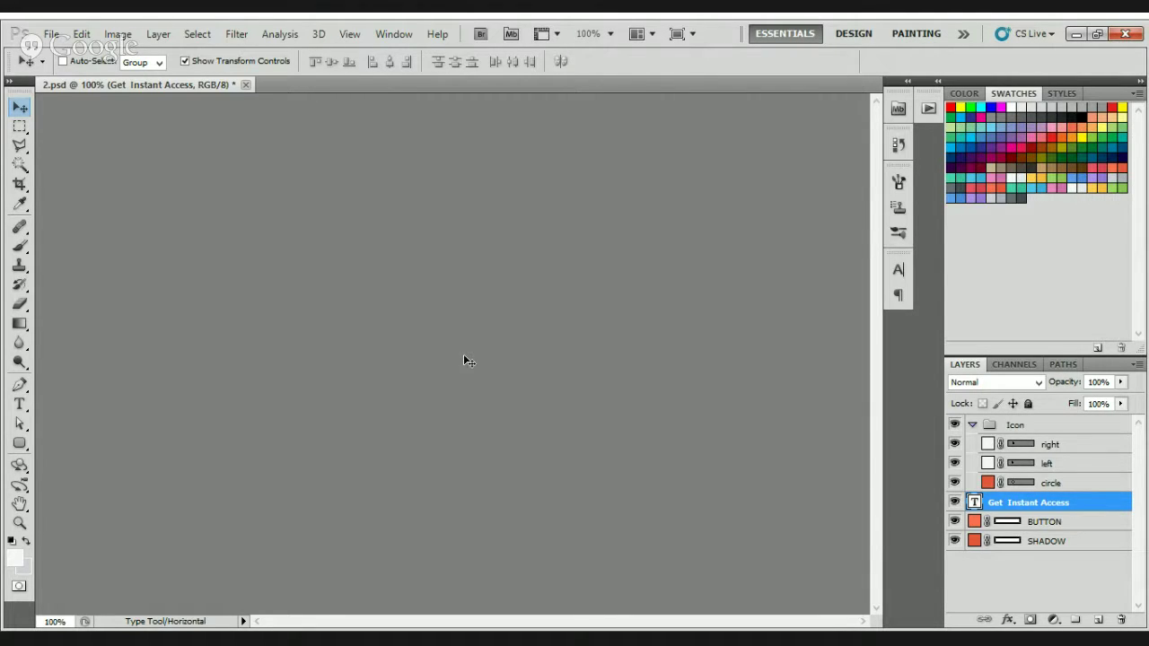
Scale the BUTTON layer's shape to 99.59% in width and height with Free Transform.
{"action": "left_click", "coordinate": [1056, 530]}
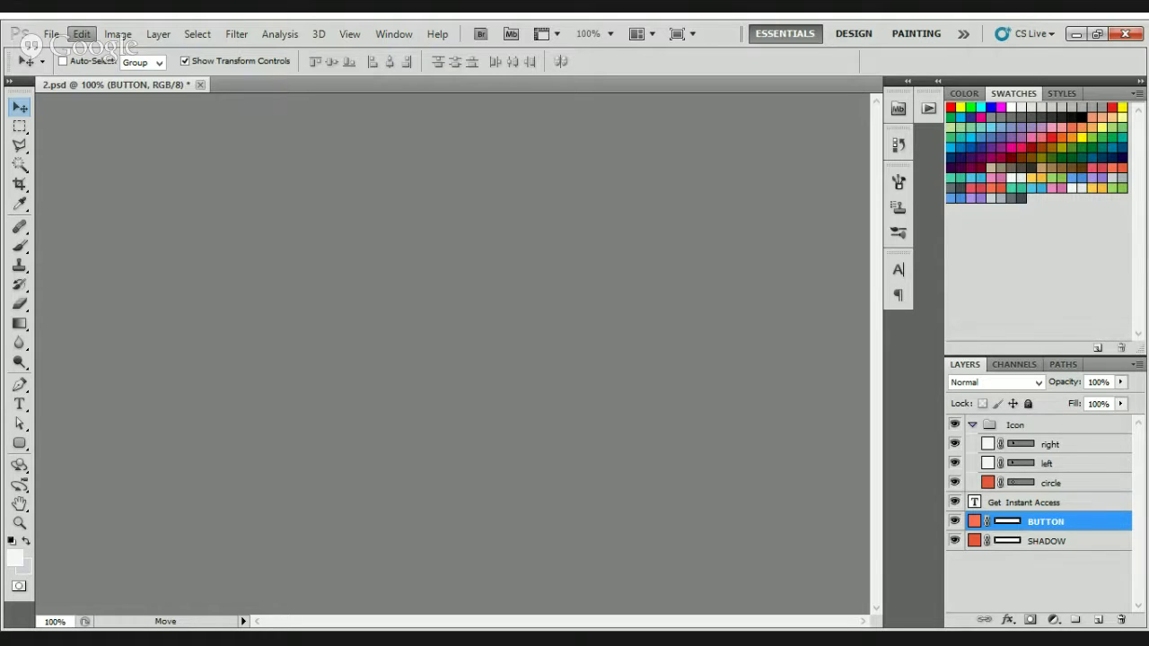
{"action": "key", "text": "ctrl+t"}
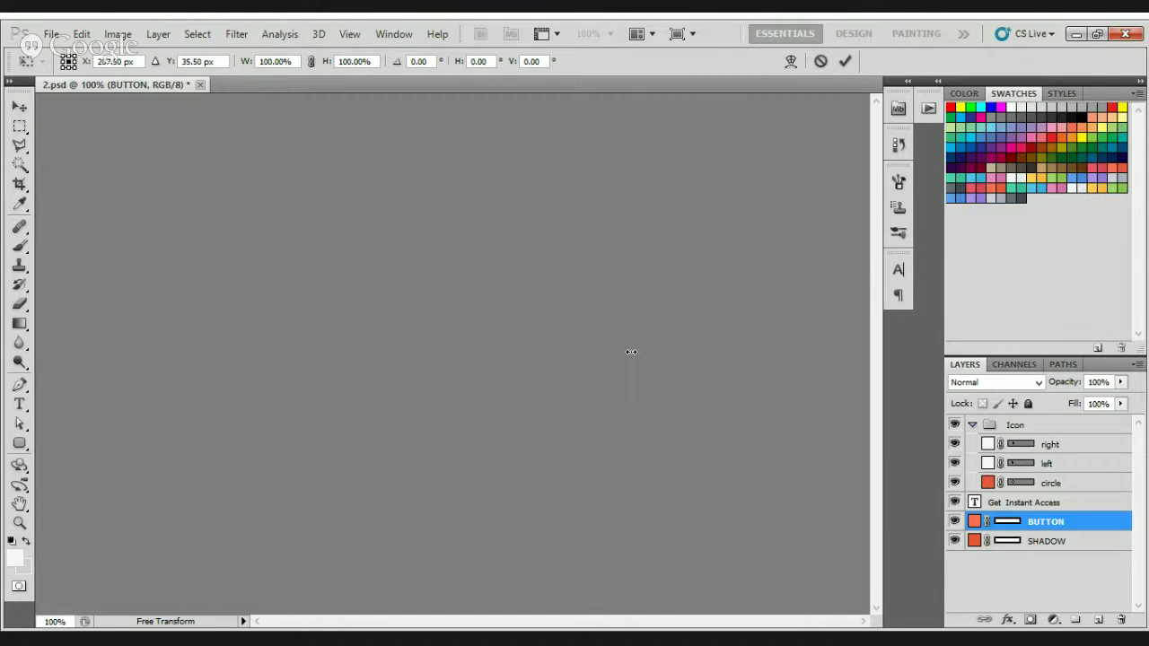
{"action": "left_click_drag", "start_coordinate": [626, 352], "coordinate": [285, 351]}
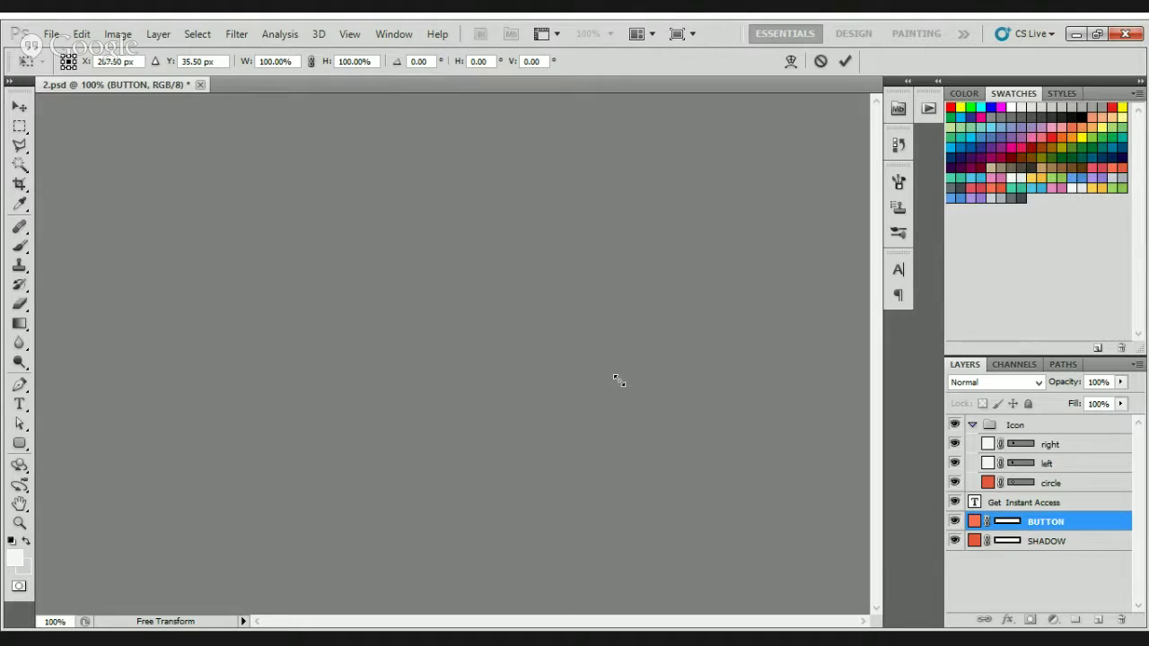
{"action": "mouse_move", "coordinate": [603, 370]}
{"action": "left_mouse_down"}
{"action": "mouse_move", "coordinate": [581, 361]}
{"action": "mouse_move", "coordinate": [620, 372]}
{"action": "left_mouse_up"}
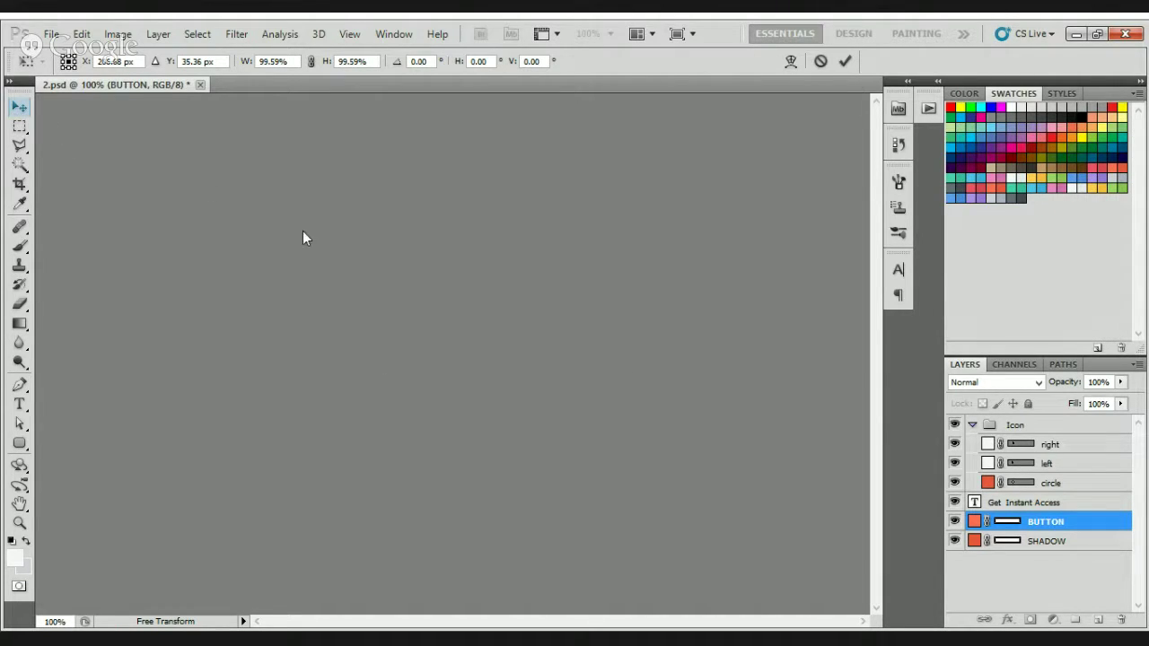
{"action": "key", "text": "Return"}
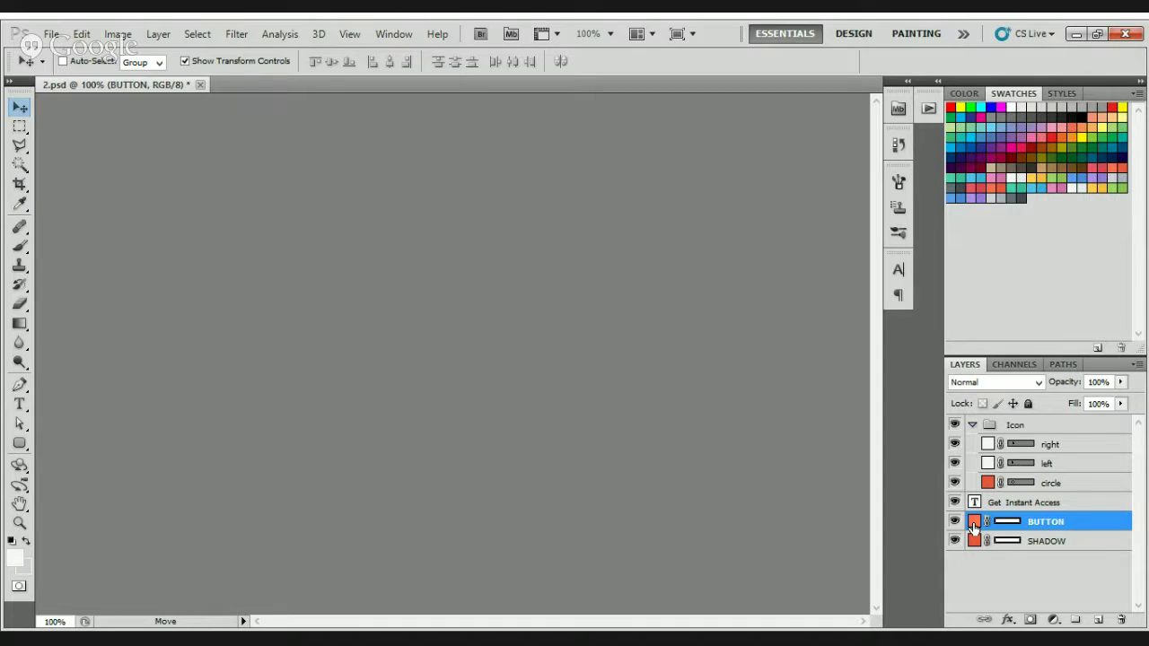
Change the fill color of the BUTTON shape layer to yellow.
{"action": "key", "text": "i"}
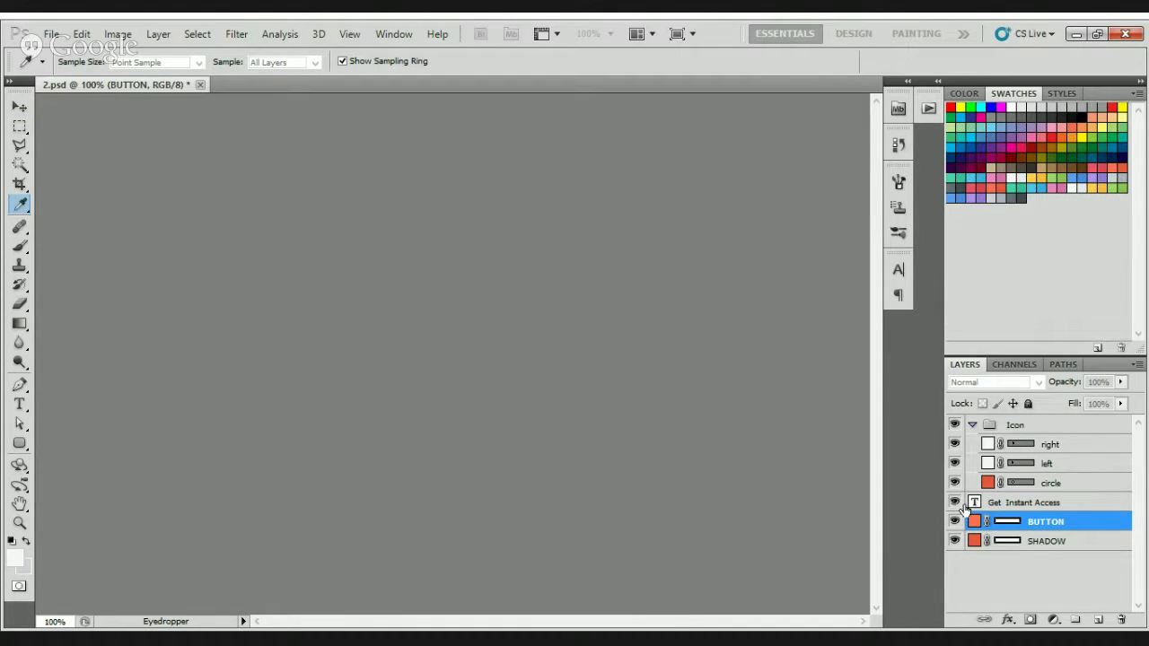
{"action": "key", "text": "v"}
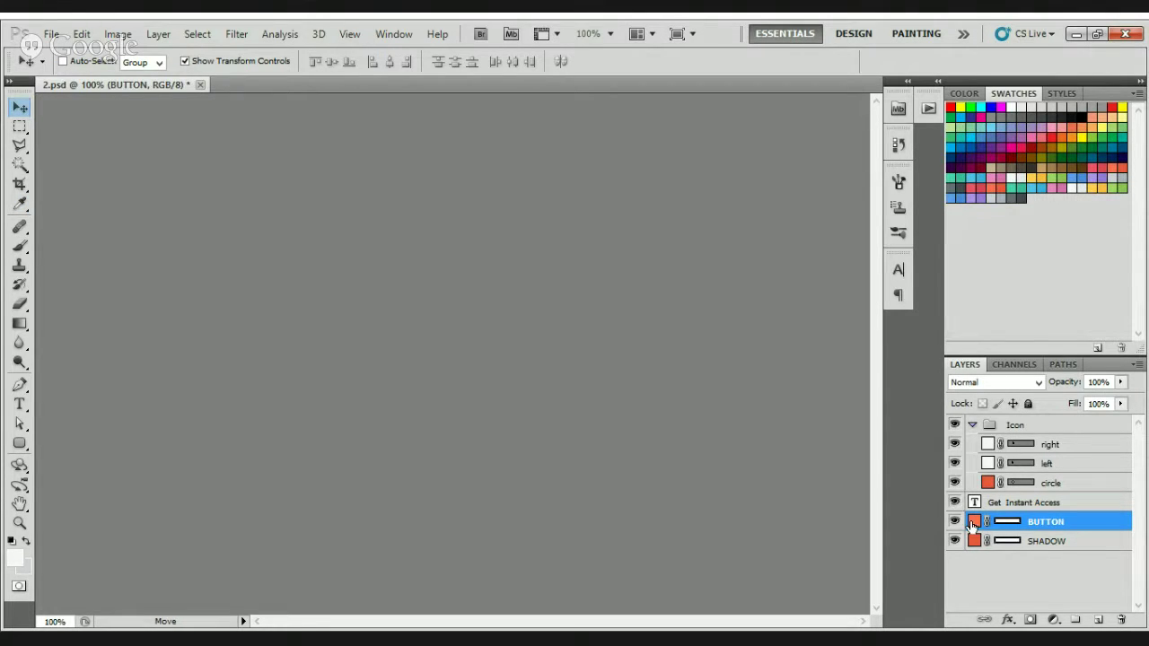
{"action": "key", "text": "i"}
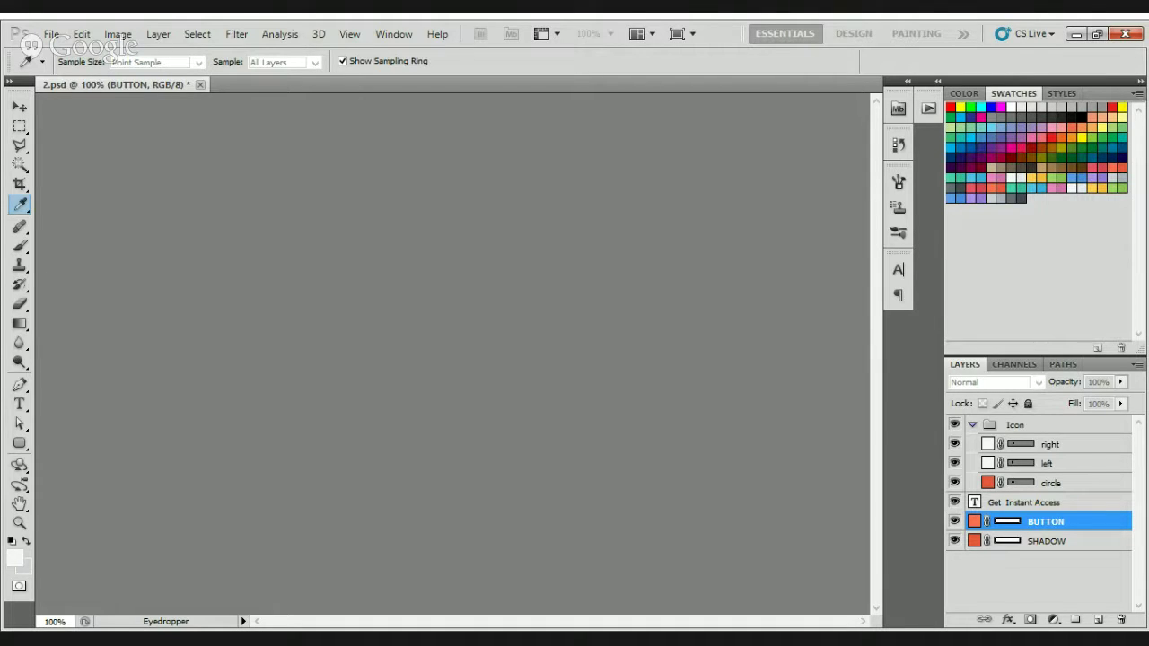
{"action": "key", "text": "v"}
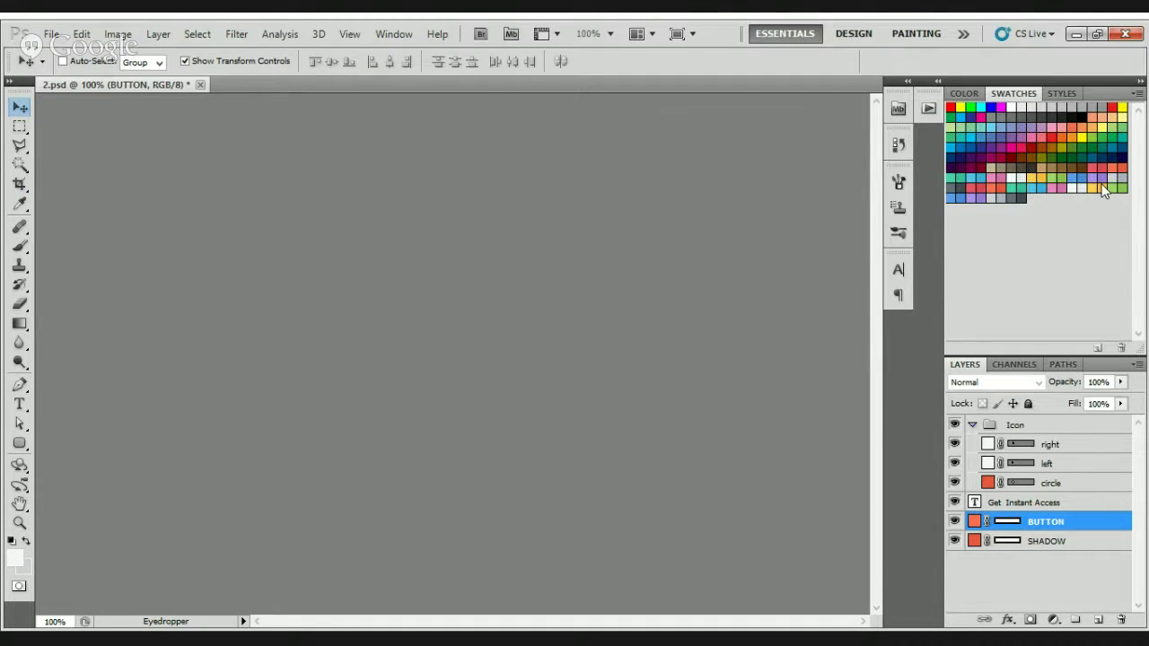
{"action": "left_click", "coordinate": [1103, 189]}
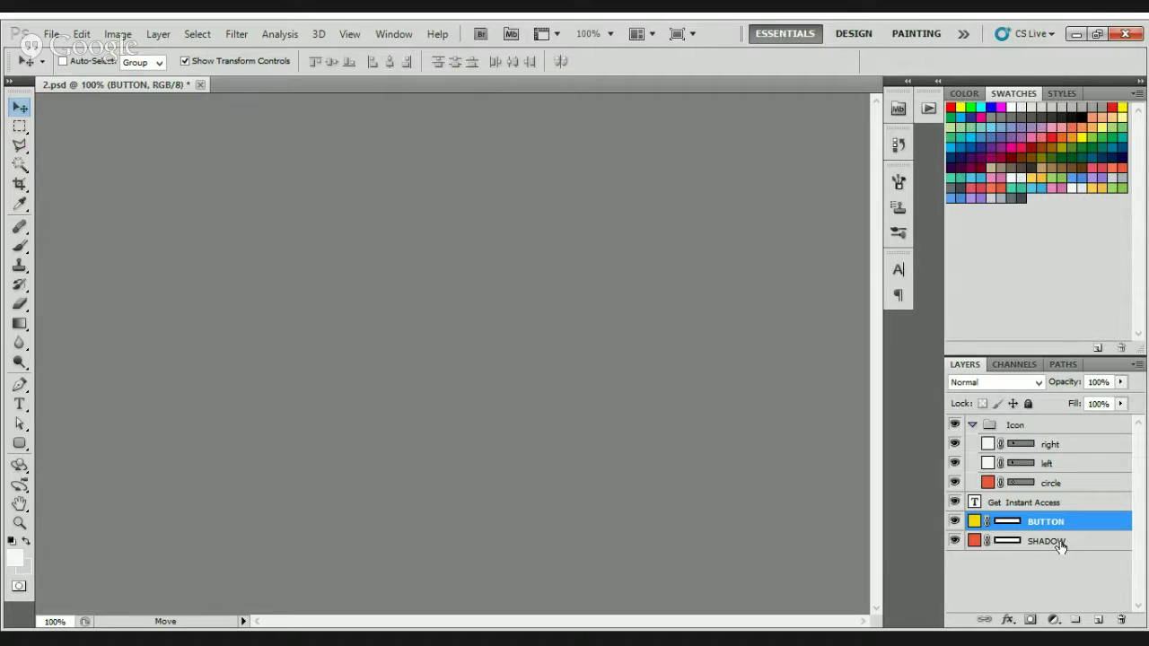
Select the Icon layer group and collapse it.
{"action": "left_click", "coordinate": [973, 425]}
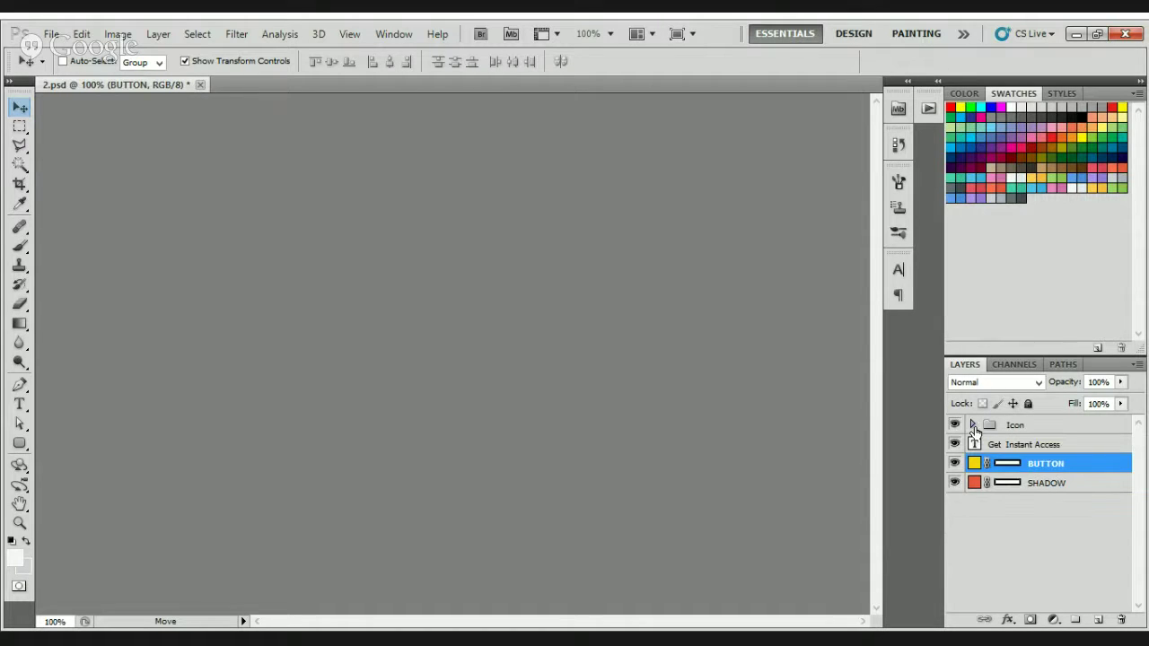
{"action": "left_click", "coordinate": [973, 426]}
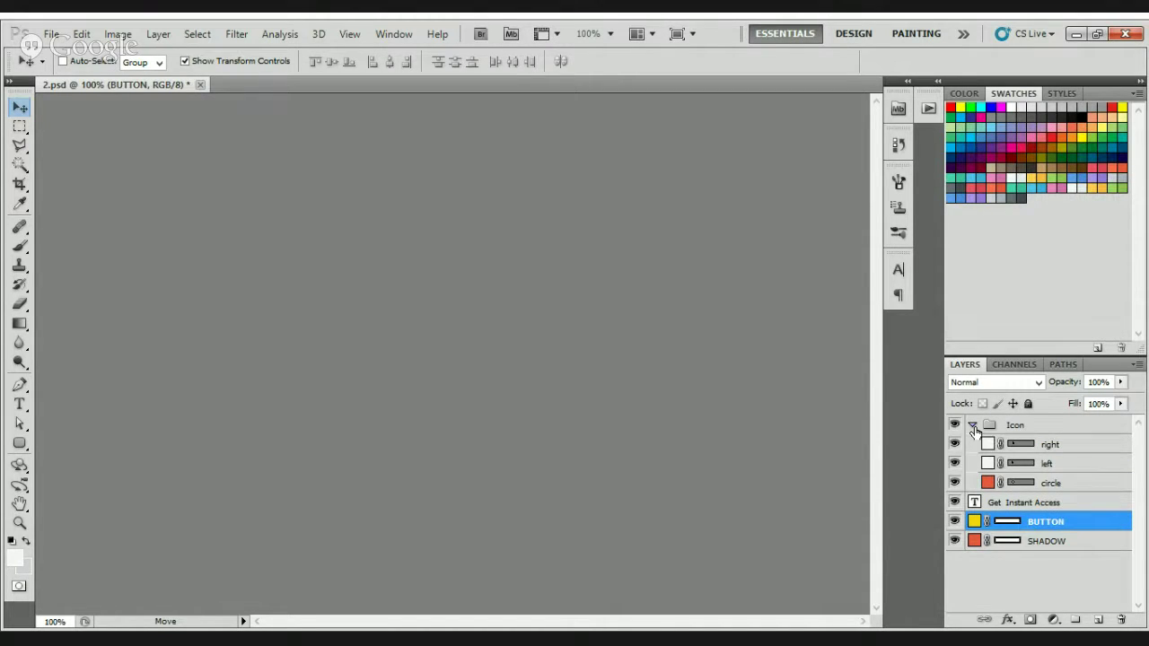
{"action": "left_click", "coordinate": [973, 426]}
{"action": "left_click", "coordinate": [973, 426]}
{"action": "left_click", "coordinate": [973, 426]}
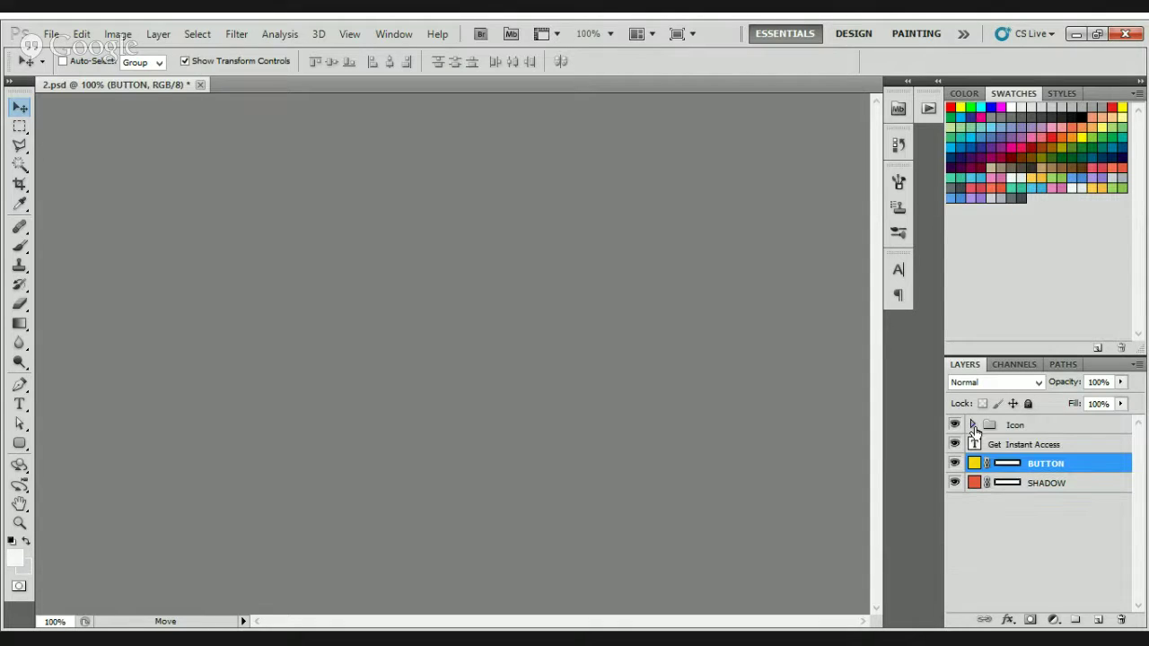
{"action": "left_click", "coordinate": [1005, 427]}
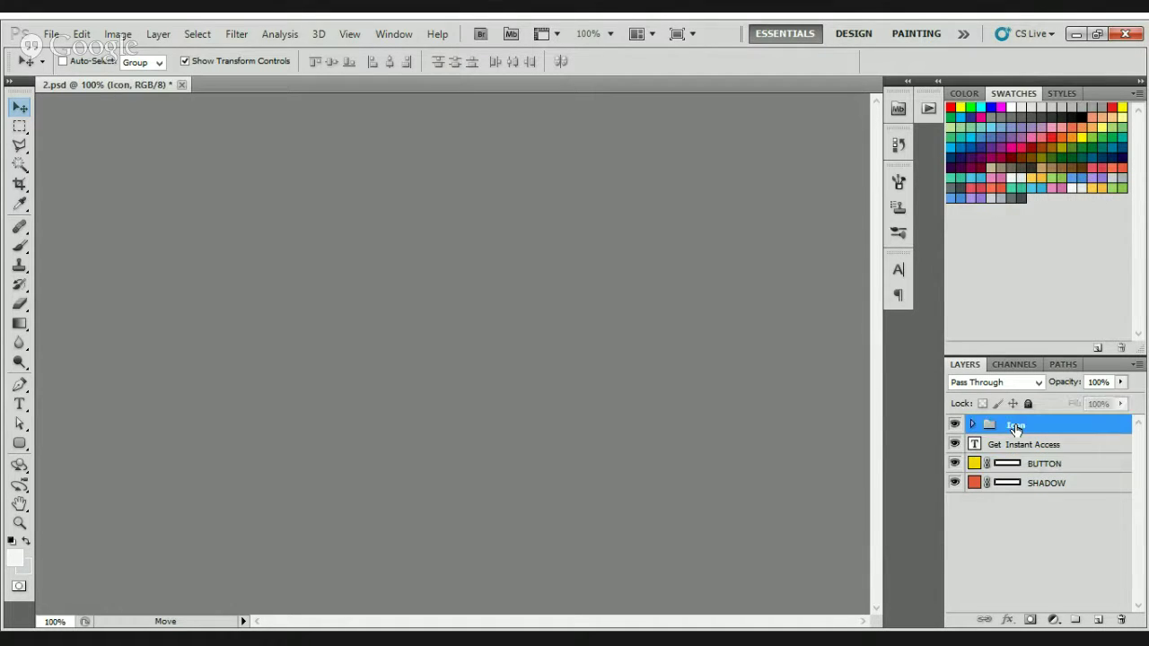
{"action": "left_click", "coordinate": [973, 425]}
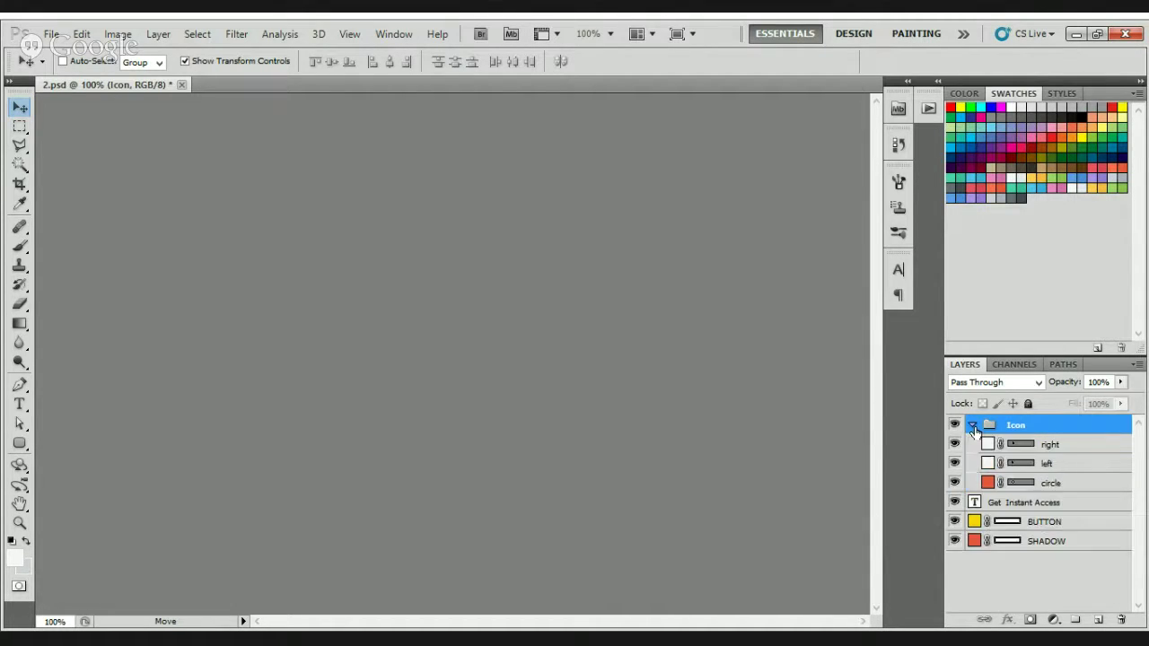
{"action": "left_click", "coordinate": [973, 425]}
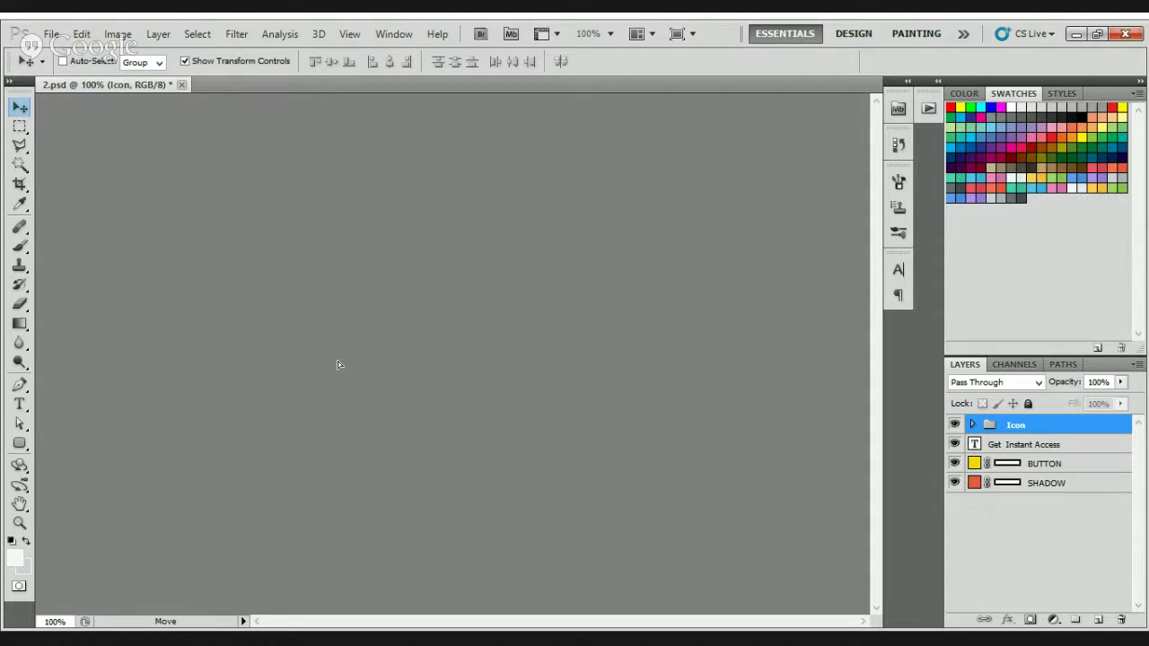
Add a Stroke layer effect to the BUTTON layer.
{"action": "left_click", "coordinate": [1050, 446]}
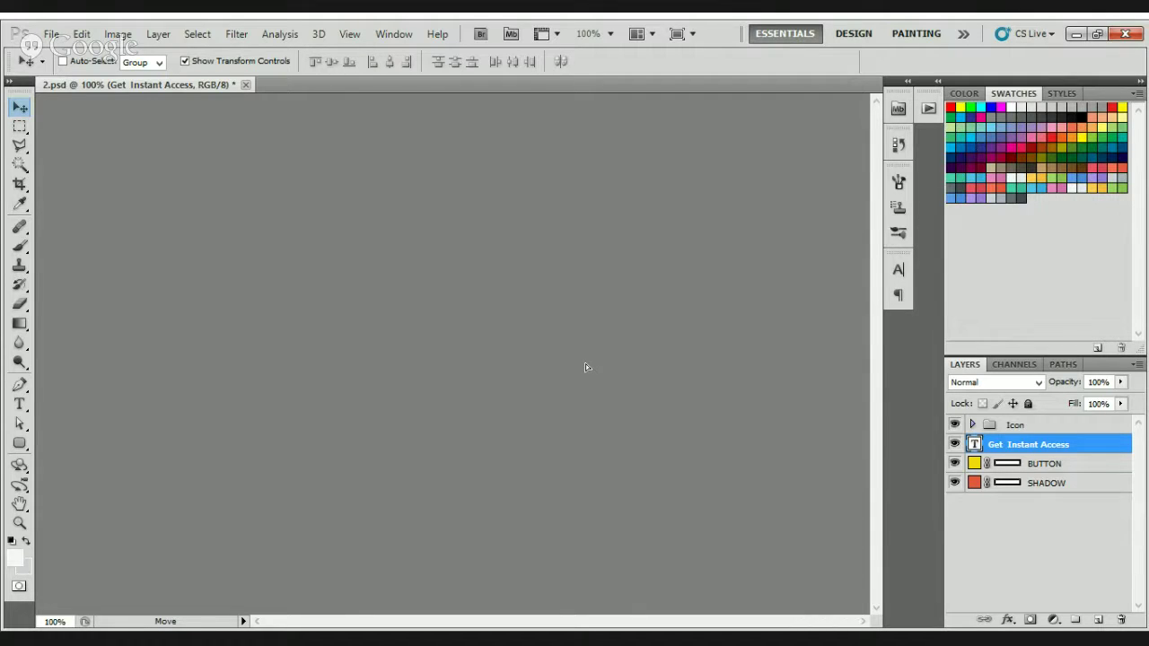
{"action": "left_click", "coordinate": [1059, 485]}
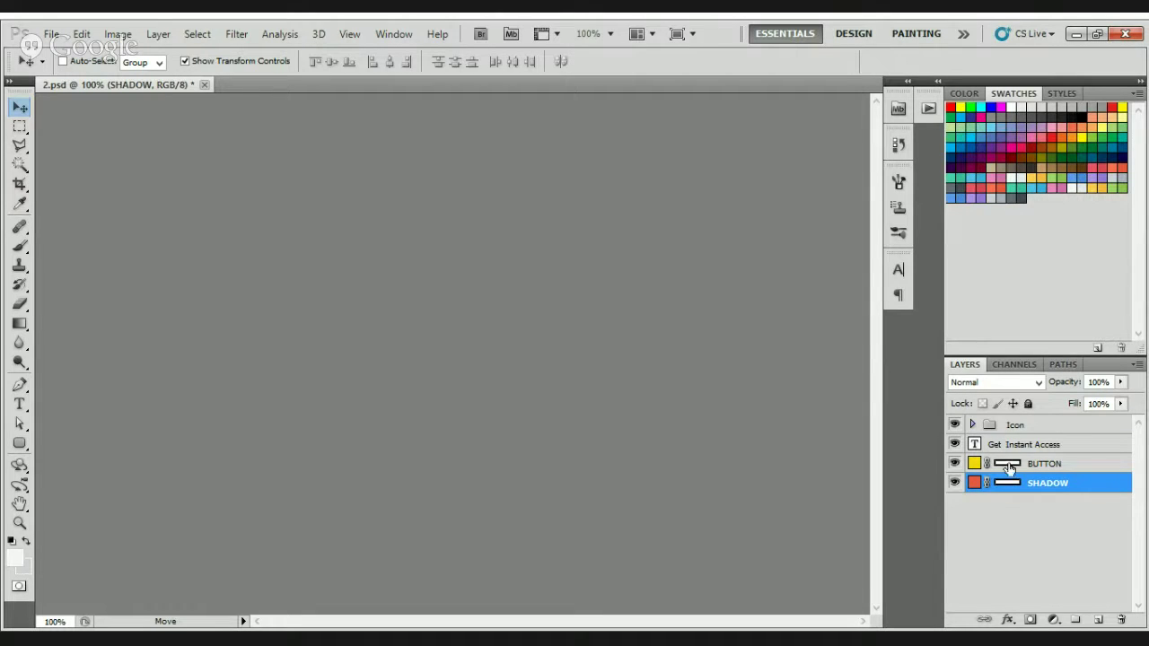
{"action": "left_click", "coordinate": [1059, 467]}
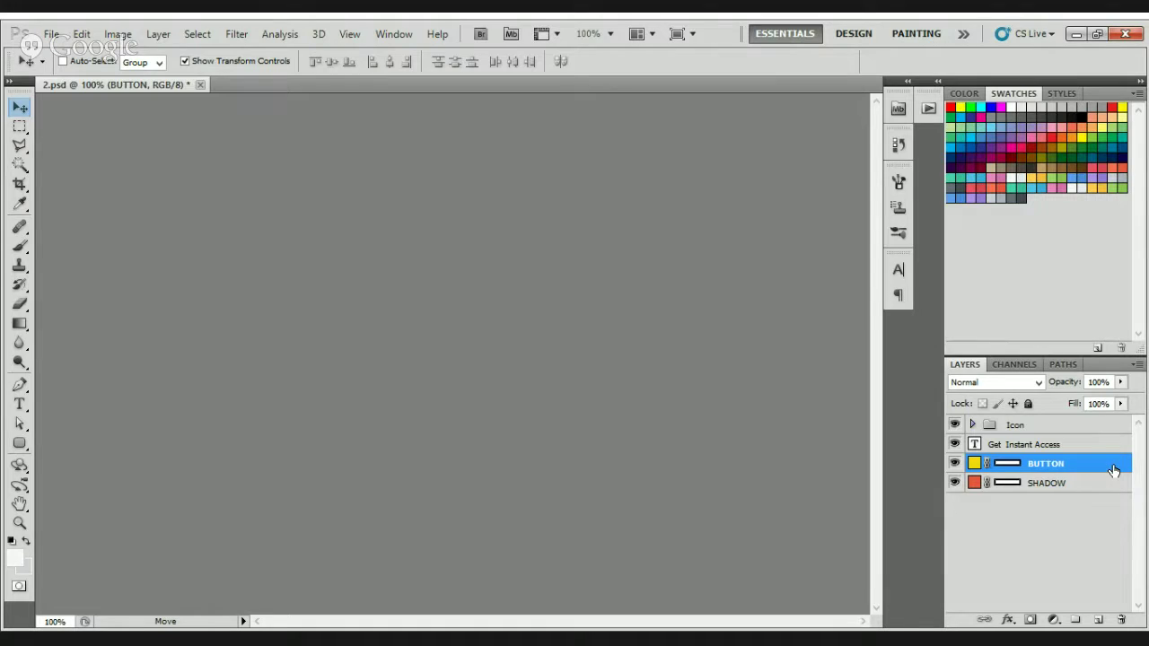
{"action": "key", "text": "space"}
{"action": "key", "text": "space"}
{"action": "left_click_drag", "start_coordinate": [833, 221], "coordinate": [831, 223]}
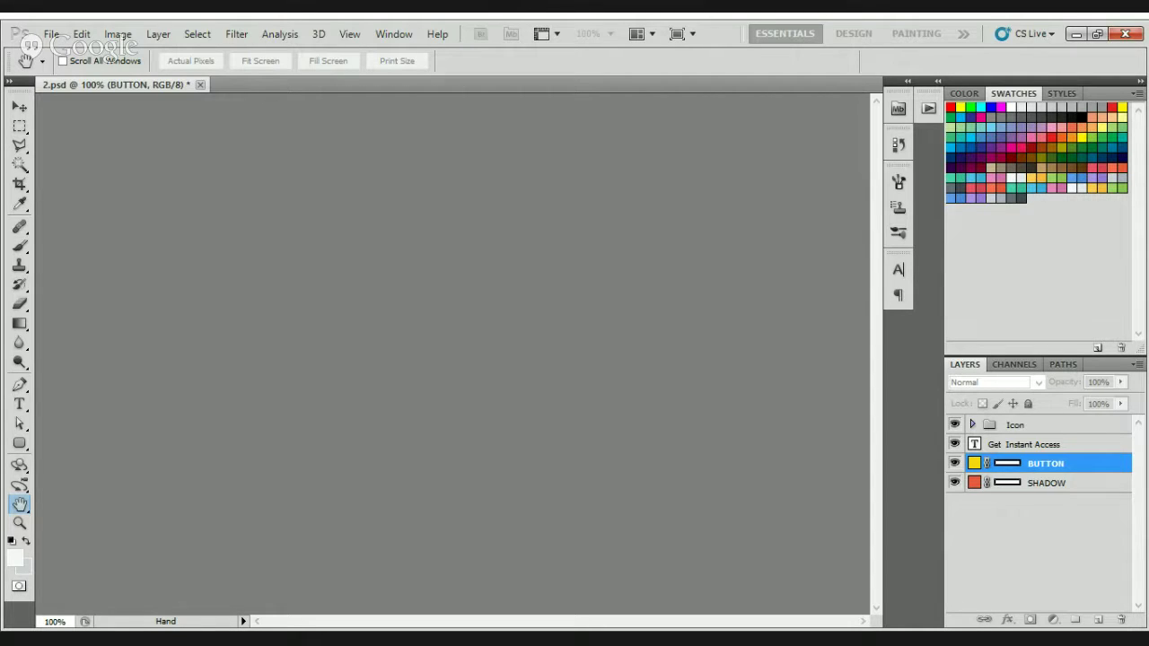
{"action": "key", "text": "i"}
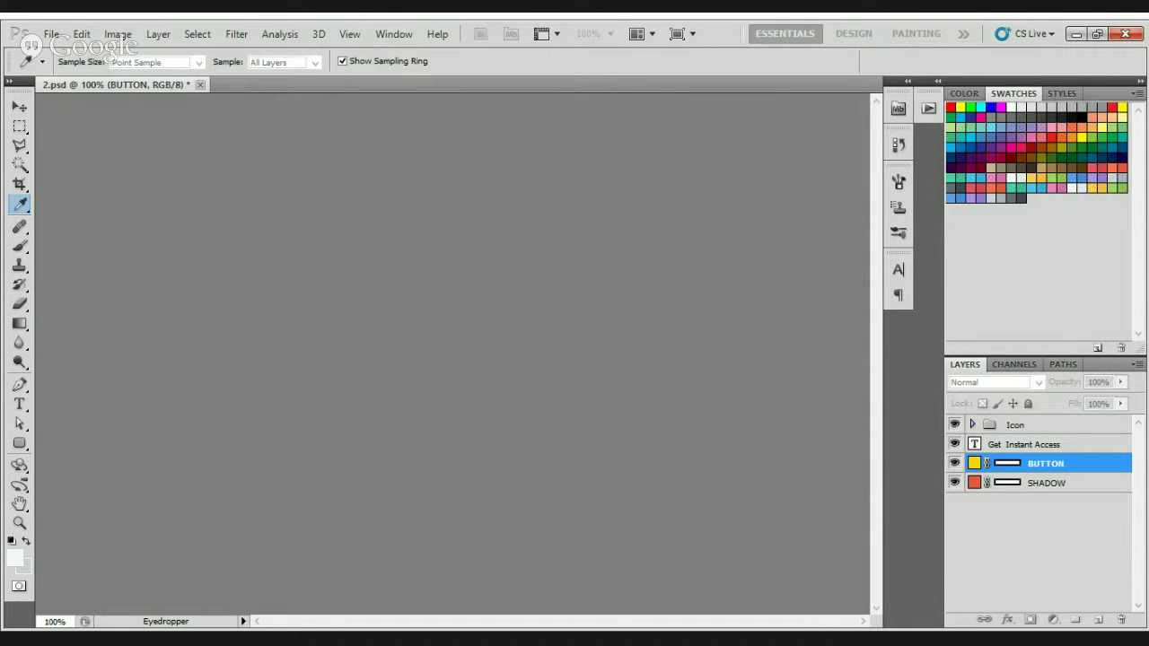
{"action": "key", "text": "h"}
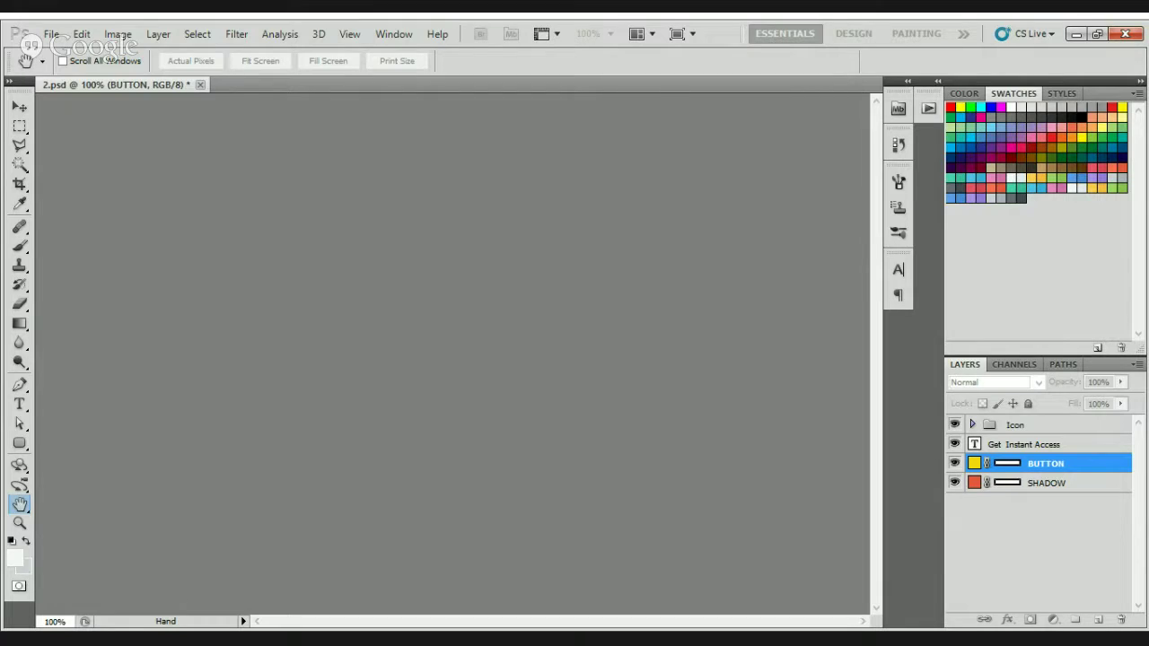
{"action": "key", "text": "v"}
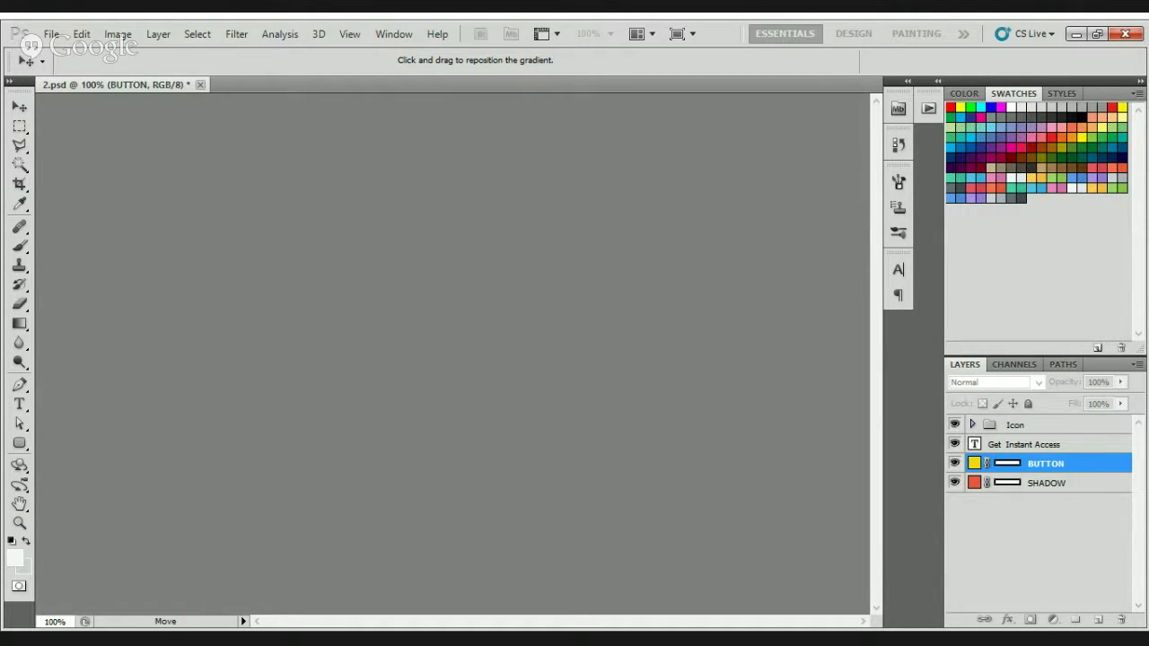
{"action": "key", "text": "i"}
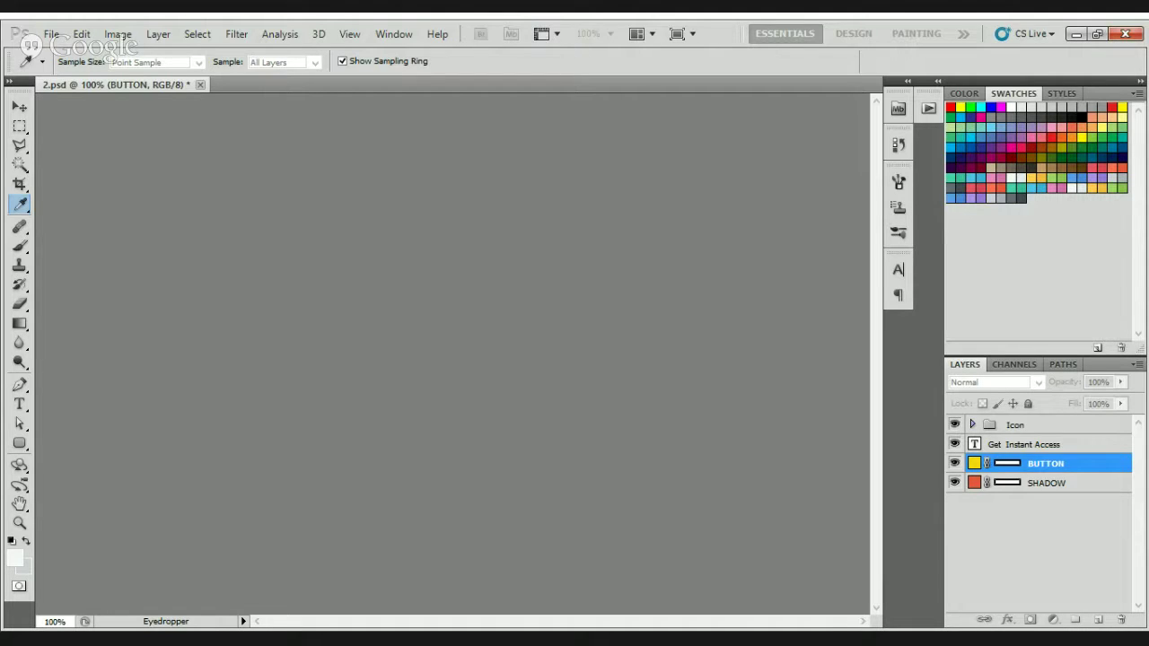
{"action": "key", "text": "v"}
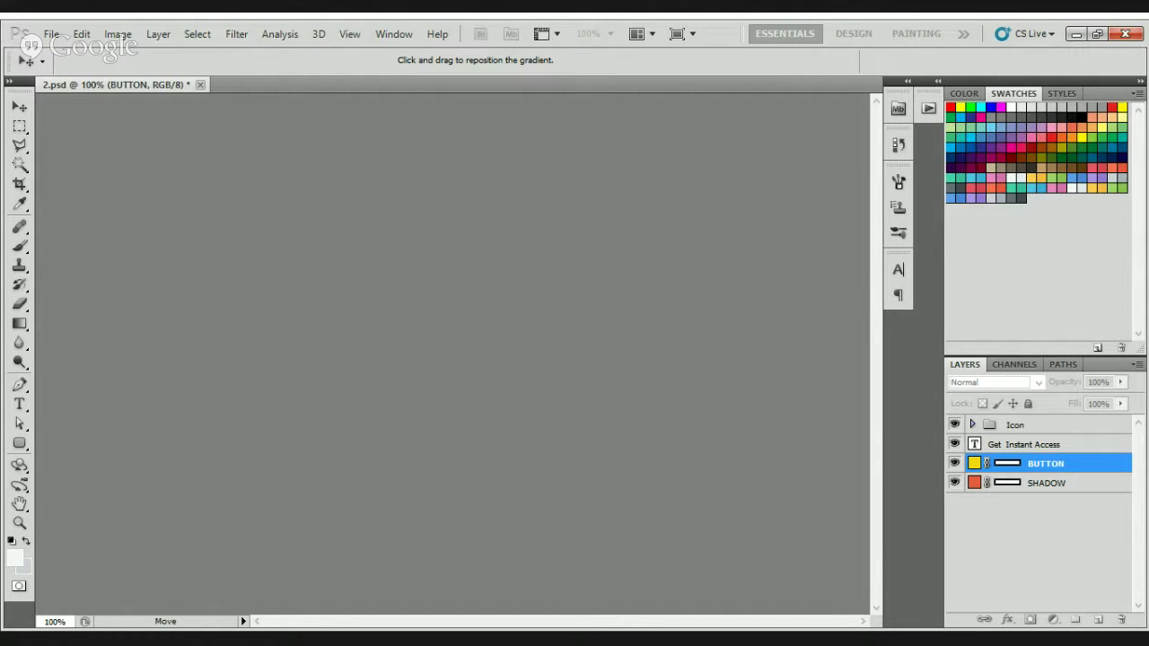
{"action": "key", "text": "h"}
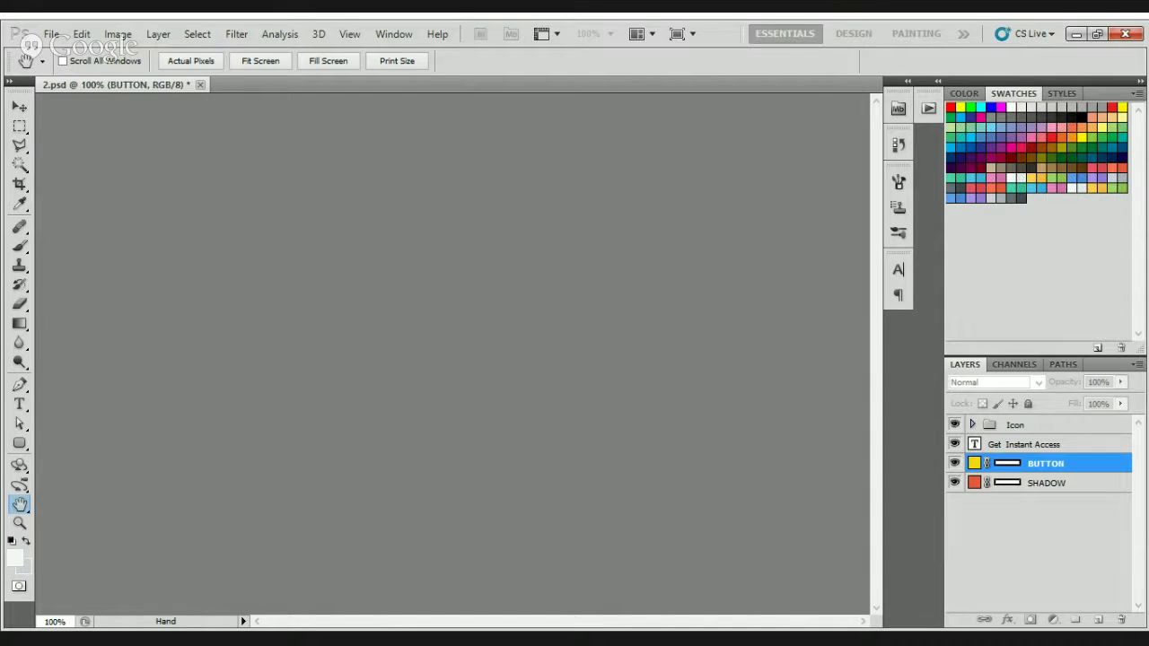
{"action": "key", "text": "Return"}
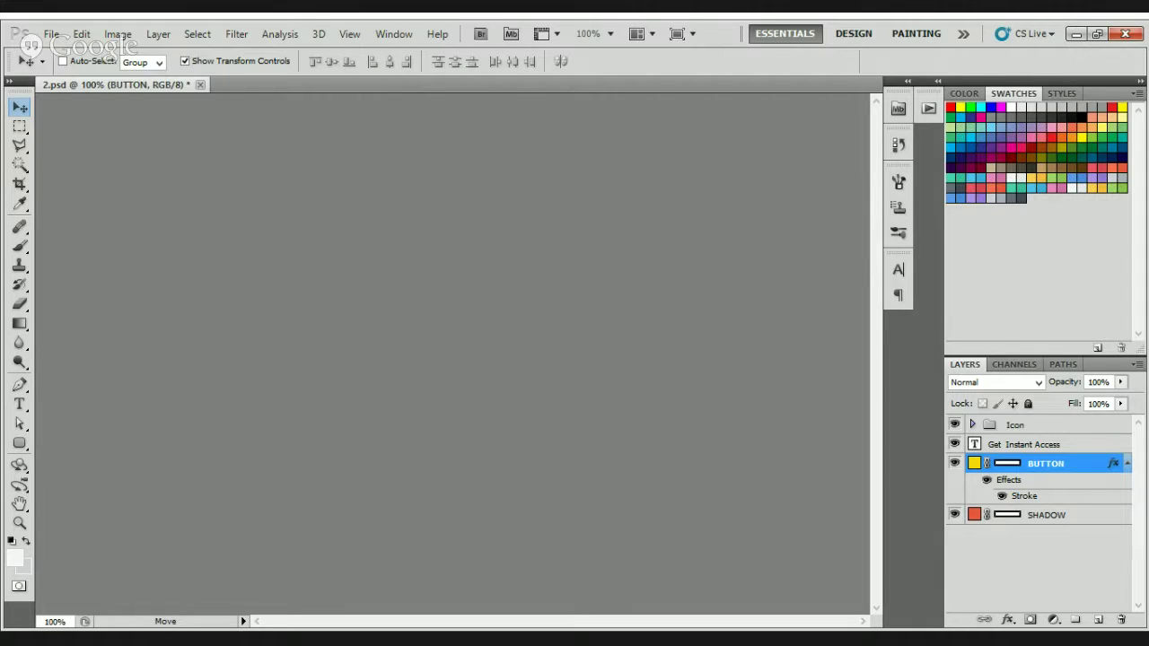
{"action": "key", "text": "alt+Tab"}
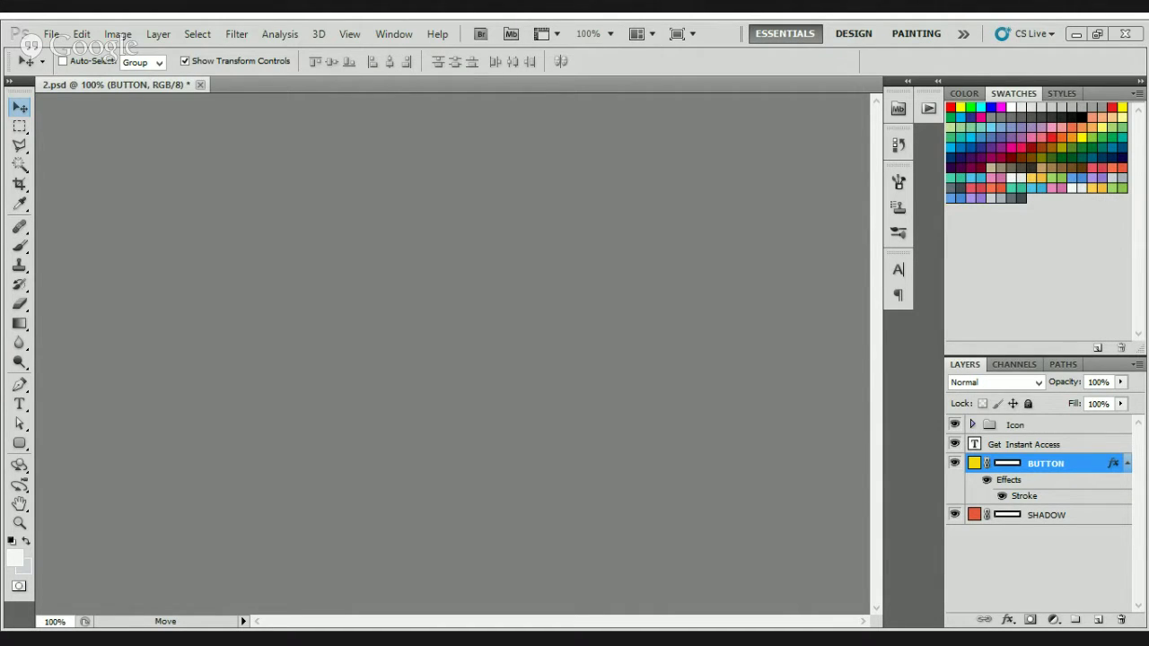